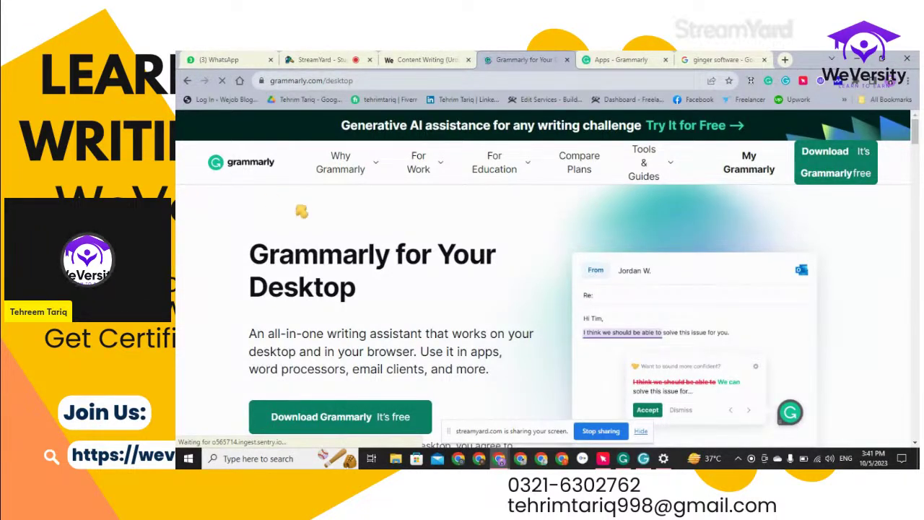
# View the Why Grammarly overview, then open a new blank Chrome tab on the Google start page.
pyautogui.click(383, 173)
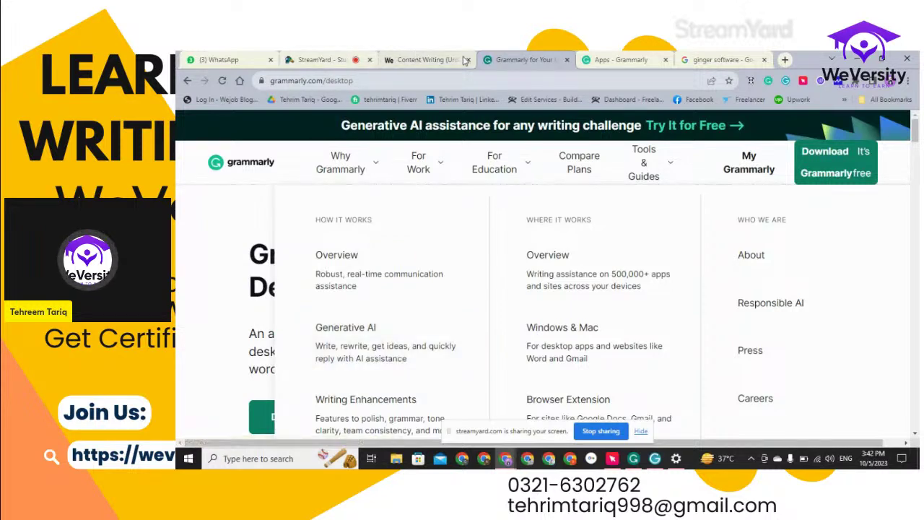
pyautogui.click(785, 60)
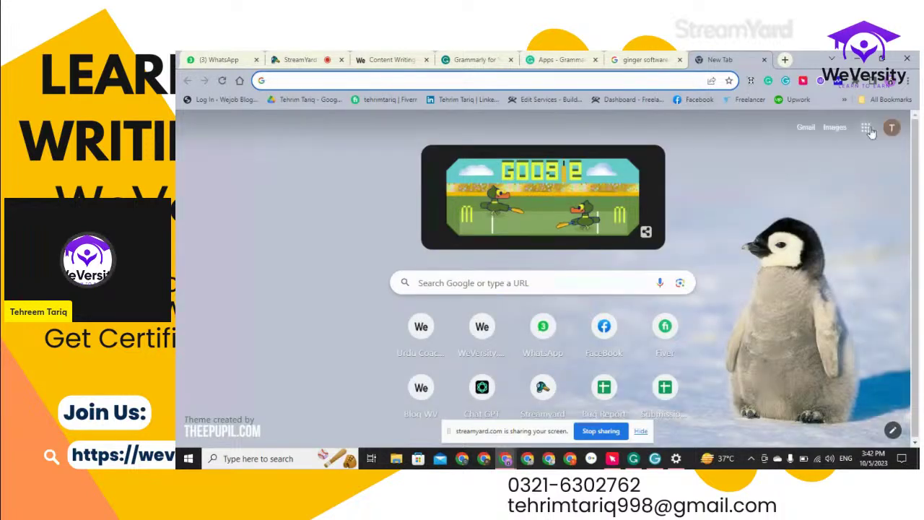
# Start a blank Untitled Google Docs document from the Google apps grid.
pyautogui.click(867, 127)
pyautogui.press('Escape')
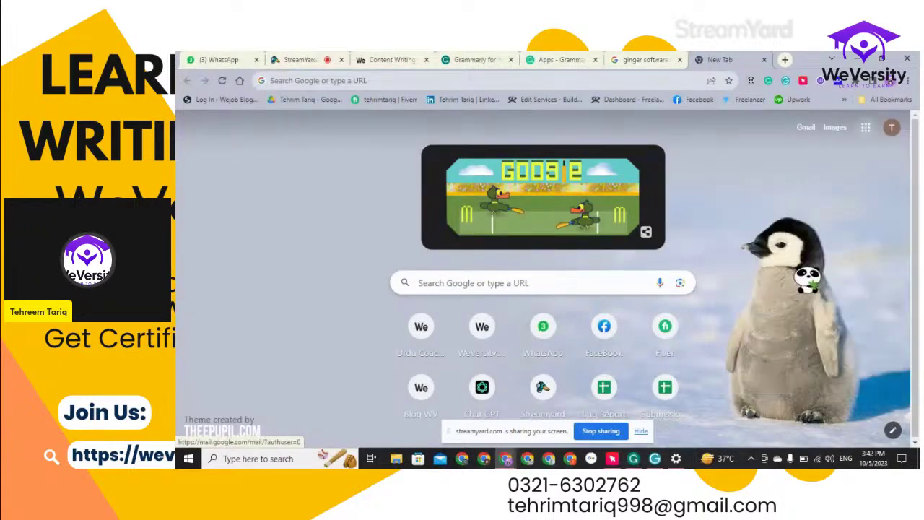
pyautogui.scroll(-3, 735, 310)
pyautogui.scroll(3, 864, 333)
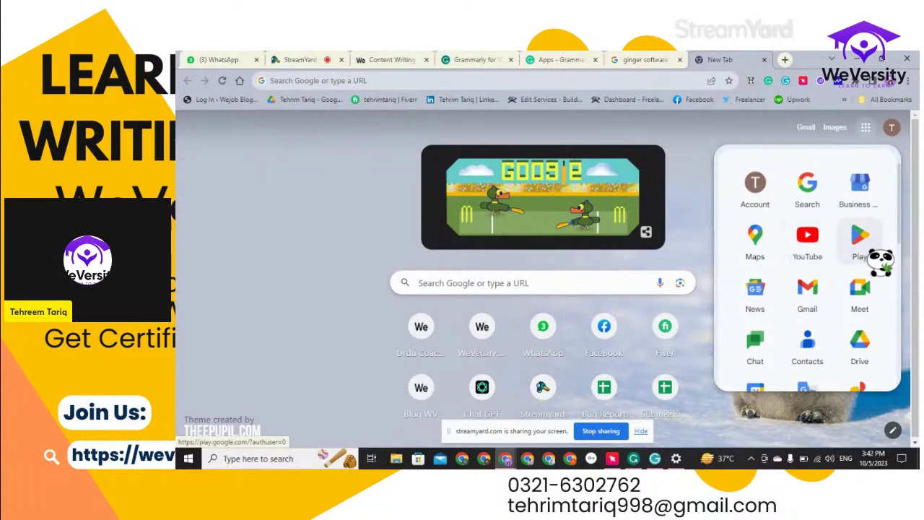
pyautogui.scroll(-5, 881, 261)
pyautogui.scroll(4, 845, 268)
pyautogui.scroll(-3, 845, 268)
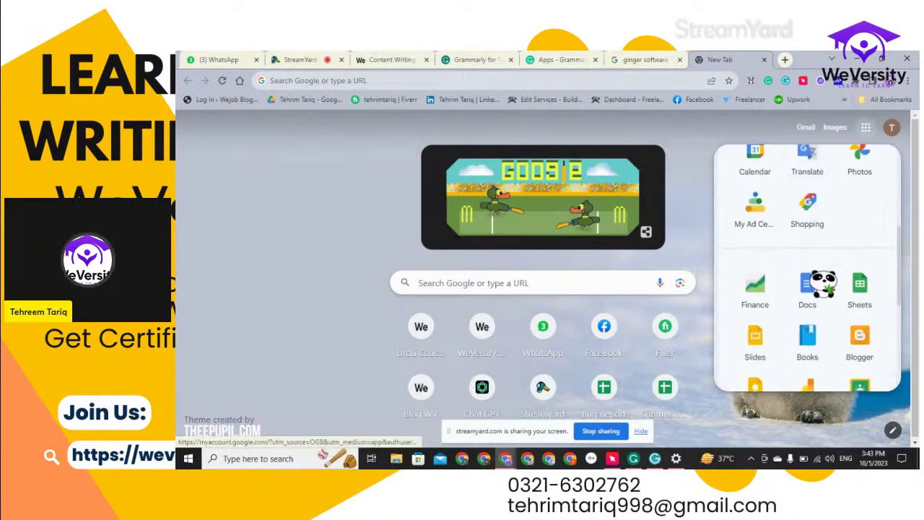
pyautogui.click(758, 375)
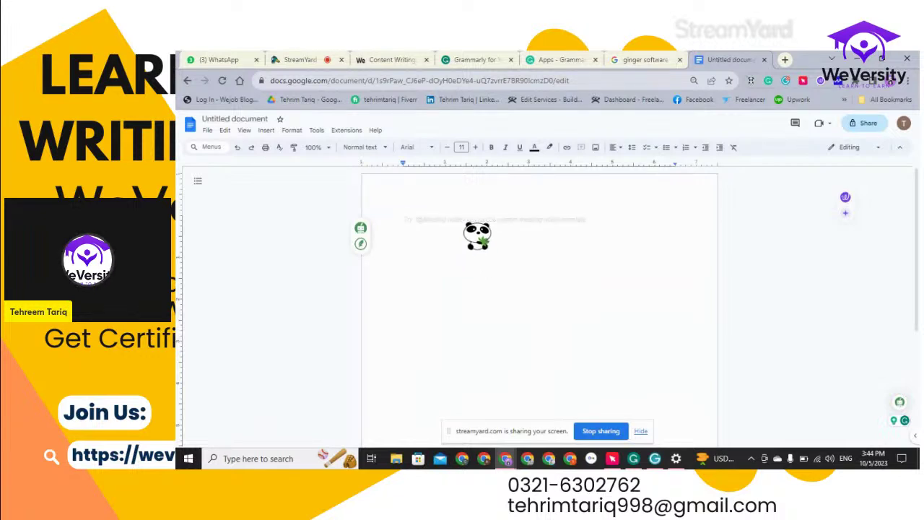
# Type 'I name is' followed by the author's full name, correcting a surname typo.
pyautogui.write('I name is ')
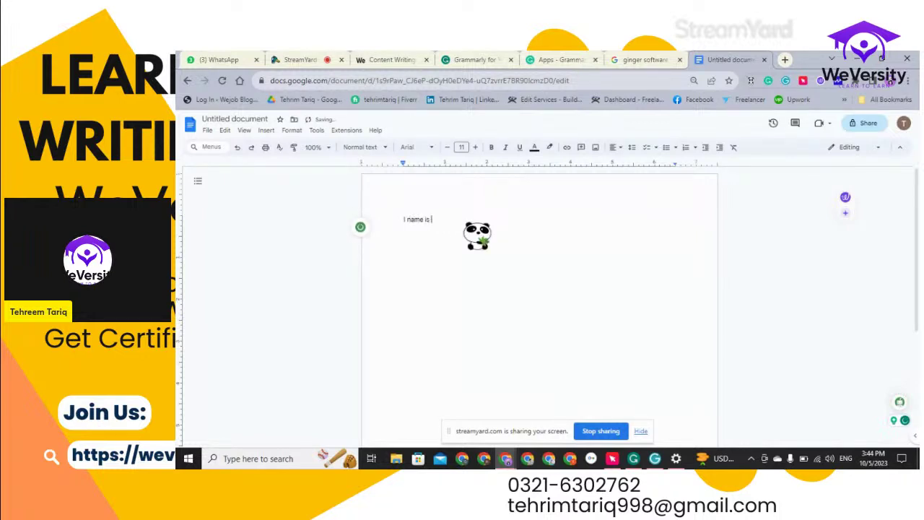
pyautogui.write('Tehreem Tra')
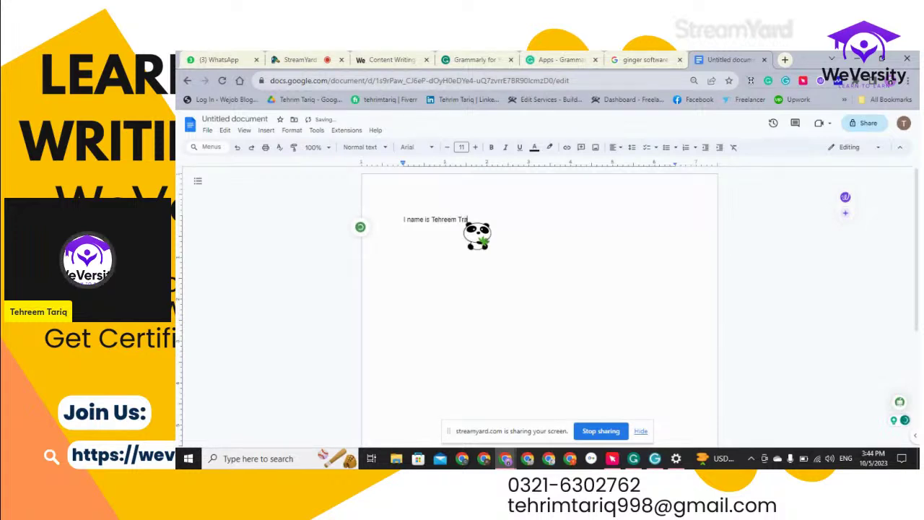
pyautogui.press('BackSpace')
pyautogui.press('BackSpace')
pyautogui.write('ariq')
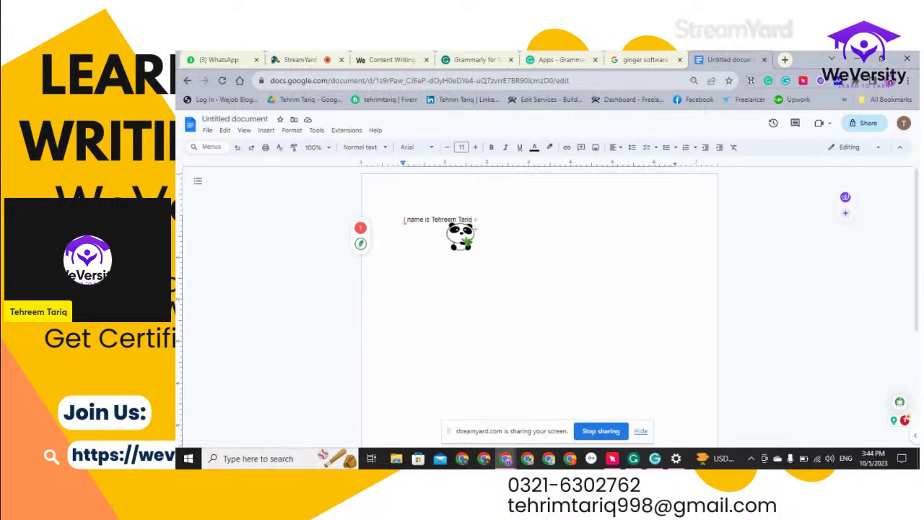
# Select the sentence and raise its font size from the default 11 toward 19.
pyautogui.moveTo(473, 221); pyautogui.dragTo(393, 224)
pyautogui.click(475, 147)
pyautogui.click(475, 148)
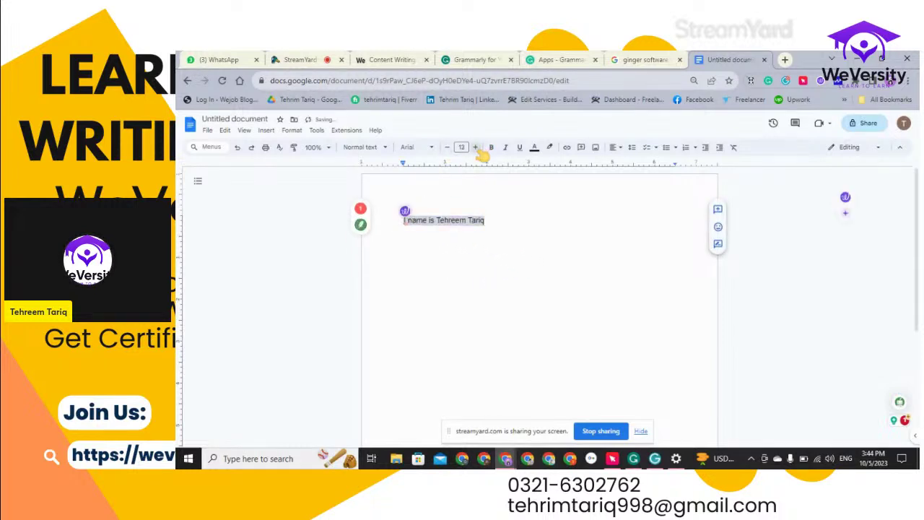
pyautogui.click(476, 147)
pyautogui.click(476, 147)
pyautogui.click(475, 147)
pyautogui.click(475, 147)
pyautogui.click(476, 148)
pyautogui.click(475, 148)
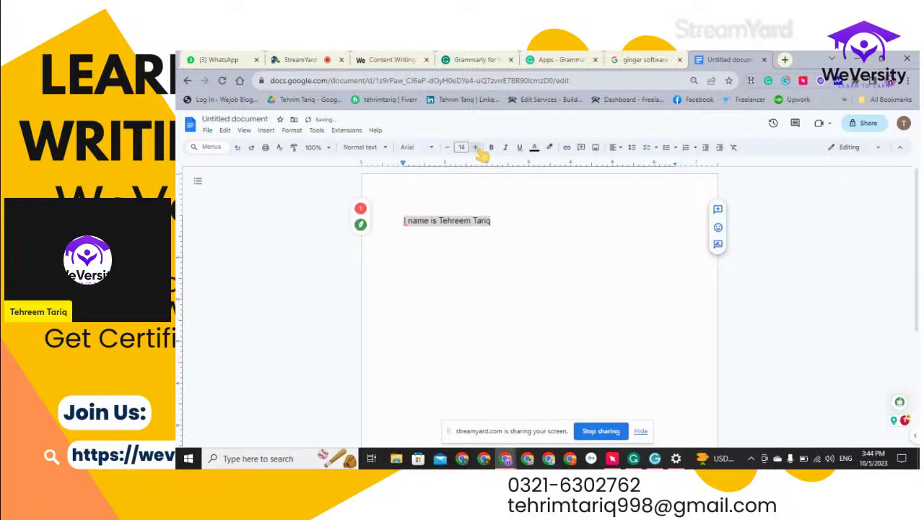
pyautogui.click(421, 223)
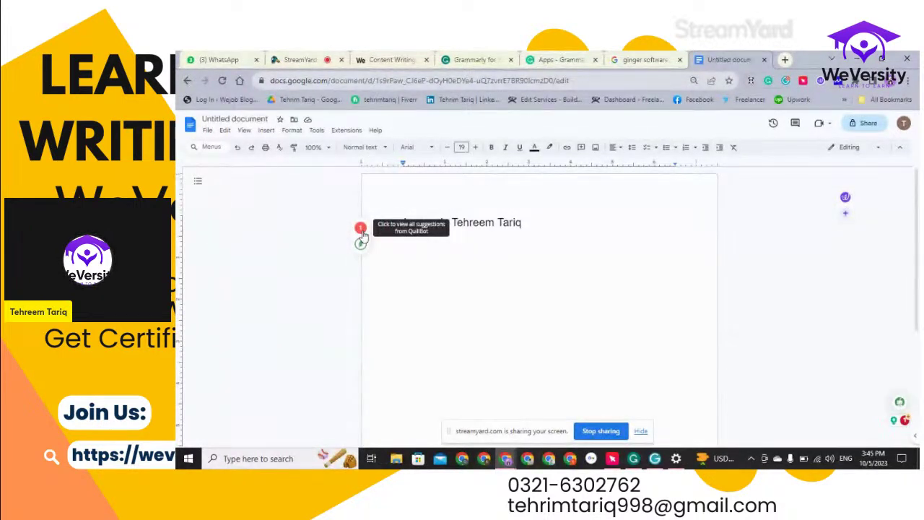
# Accept QuillBot's 'I → My' suggestion so the sentence reads 'My name is'.
pyautogui.click(362, 232)
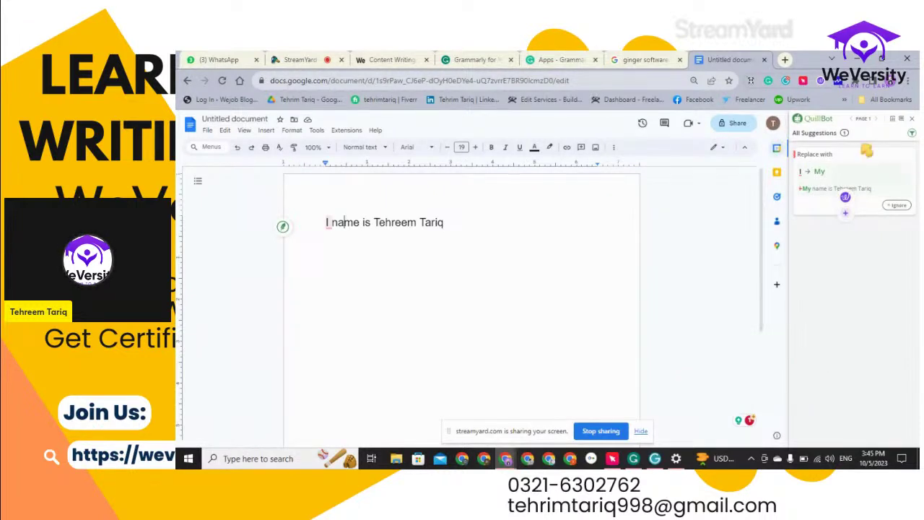
pyautogui.click(822, 198)
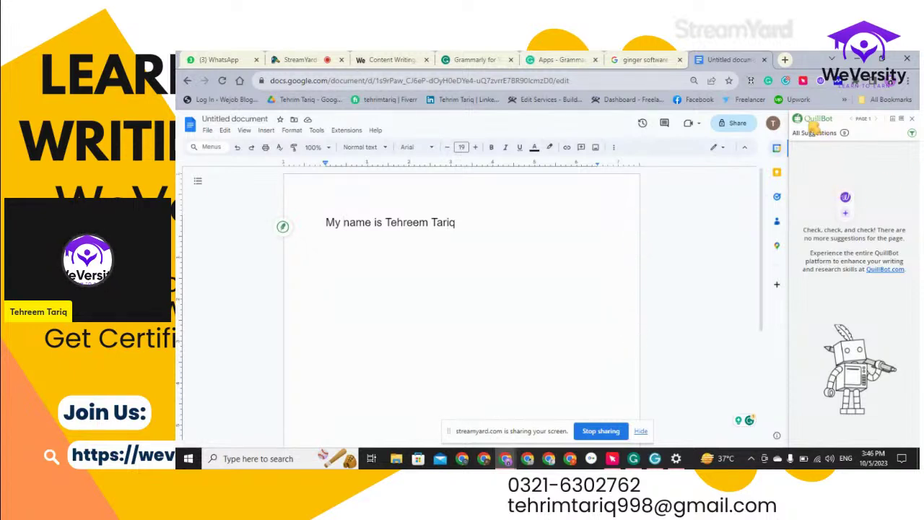
# Check the surname's right-click options, then switch to the 'Grammarly for Your Desktop' tab.
pyautogui.moveTo(751, 422)
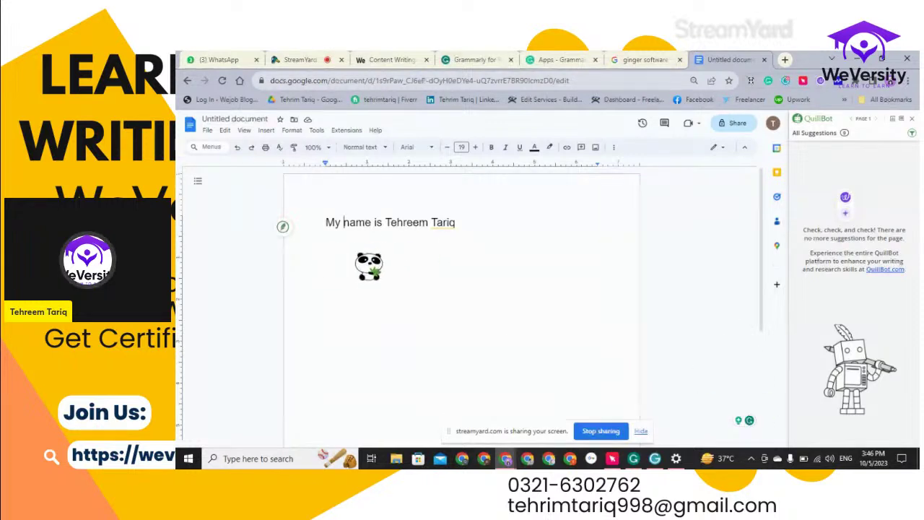
pyautogui.rightClick(448, 224)
pyautogui.click(522, 221)
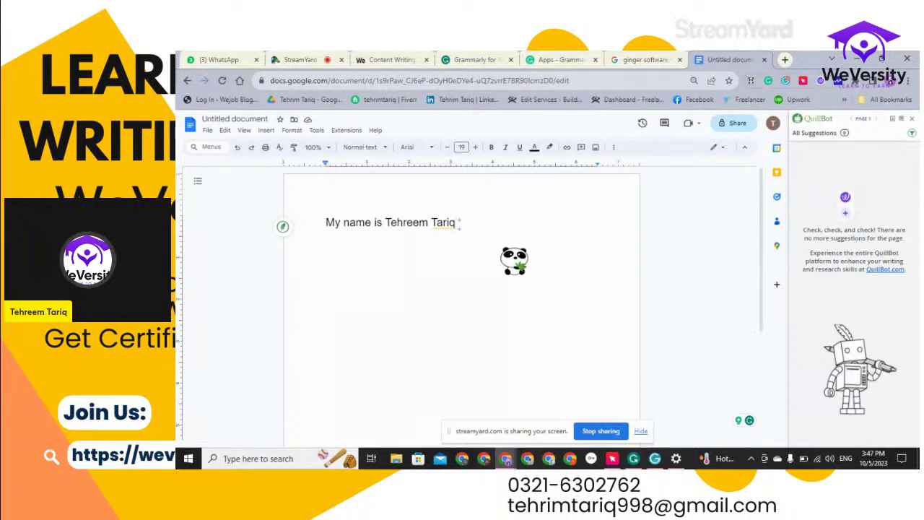
pyautogui.click(457, 58)
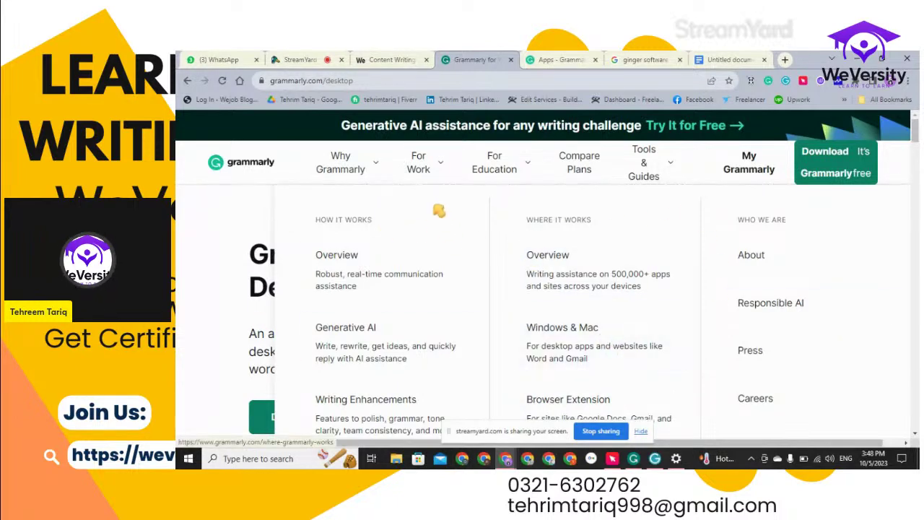
# Go from the For Education menu to Grammarly's Compare Plans page for Free, Premium and Business.
pyautogui.click(481, 171)
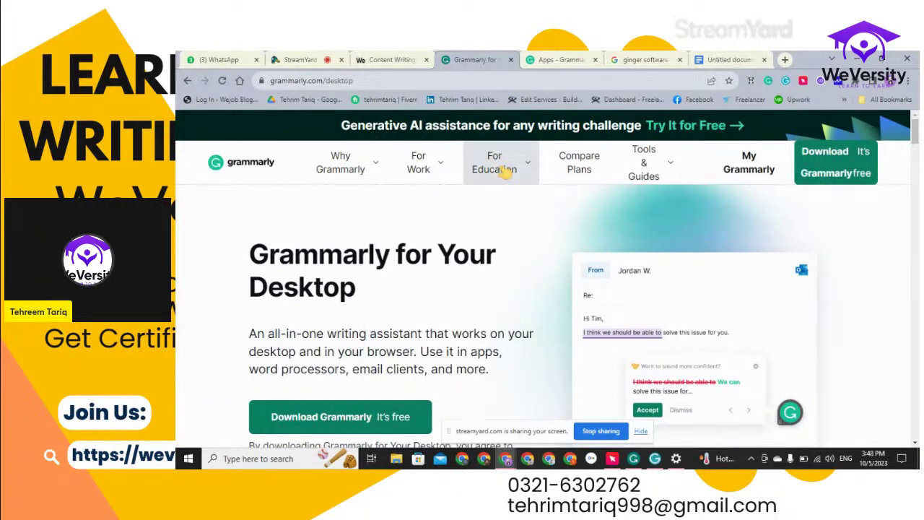
pyautogui.click(505, 172)
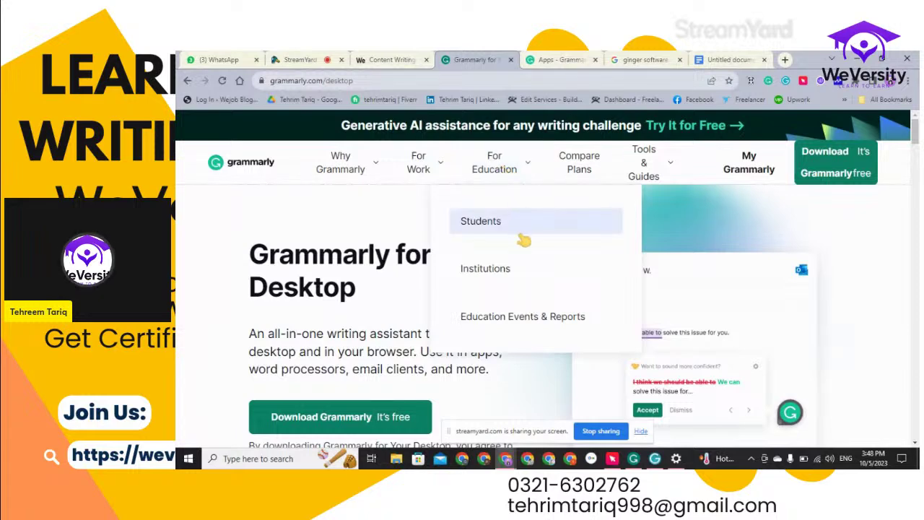
pyautogui.click(588, 177)
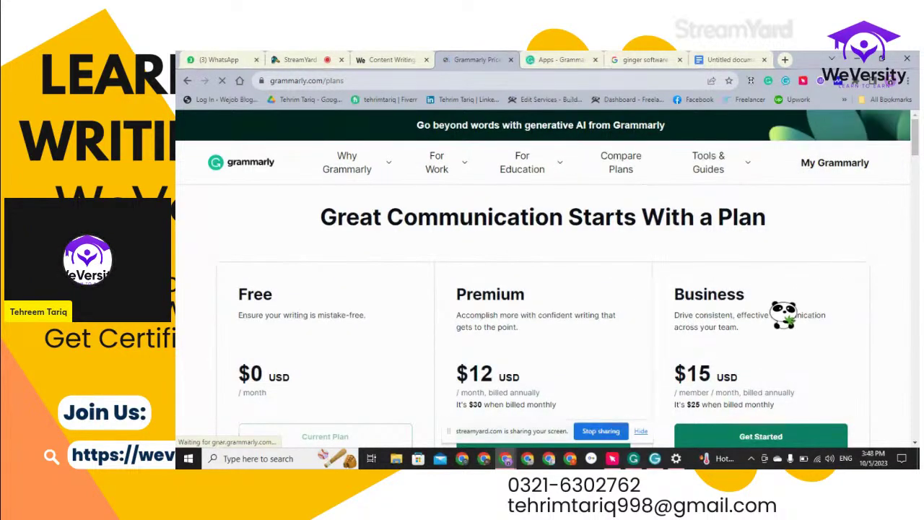
pyautogui.scroll(-2, 783, 315)
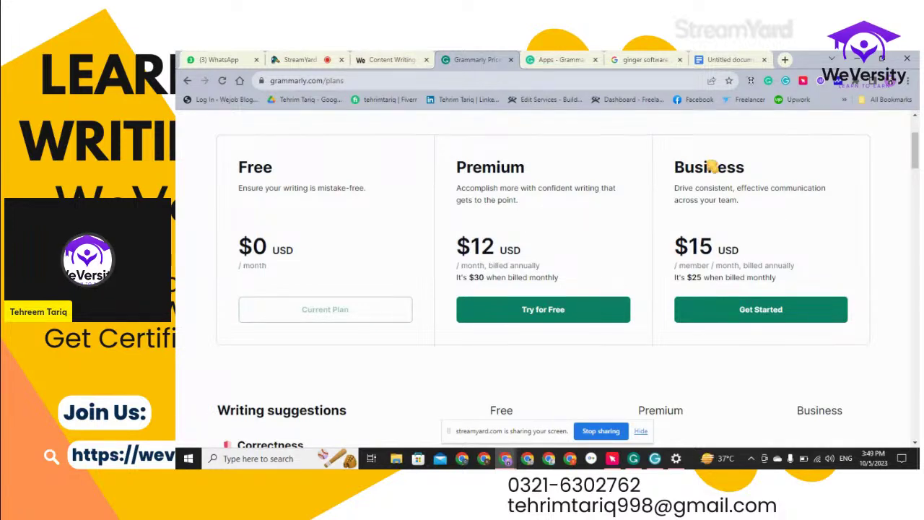
pyautogui.scroll(-2, 744, 365)
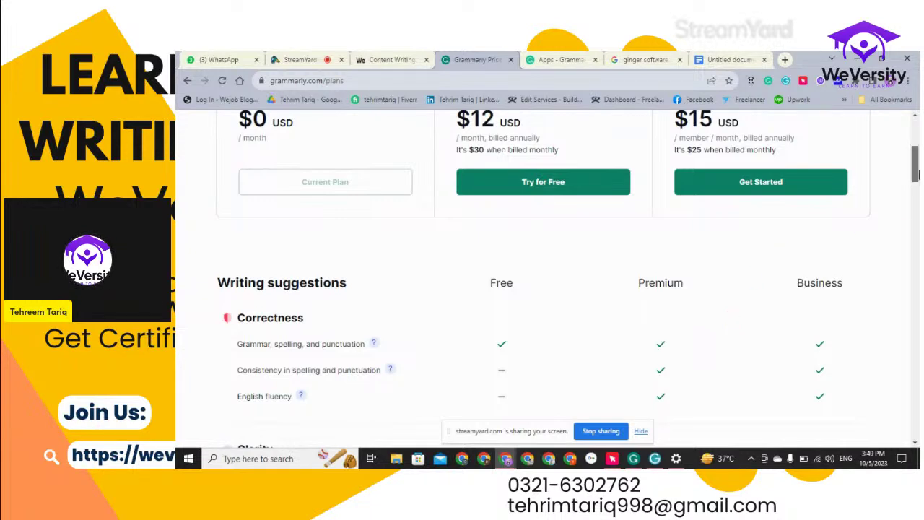
pyautogui.moveTo(915, 173); pyautogui.dragTo(915, 186)
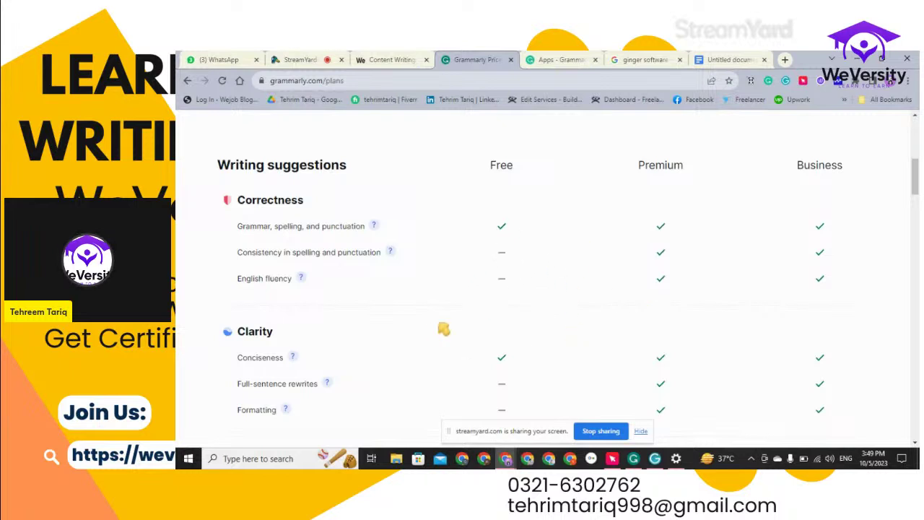
pyautogui.moveTo(916, 174); pyautogui.dragTo(915, 245)
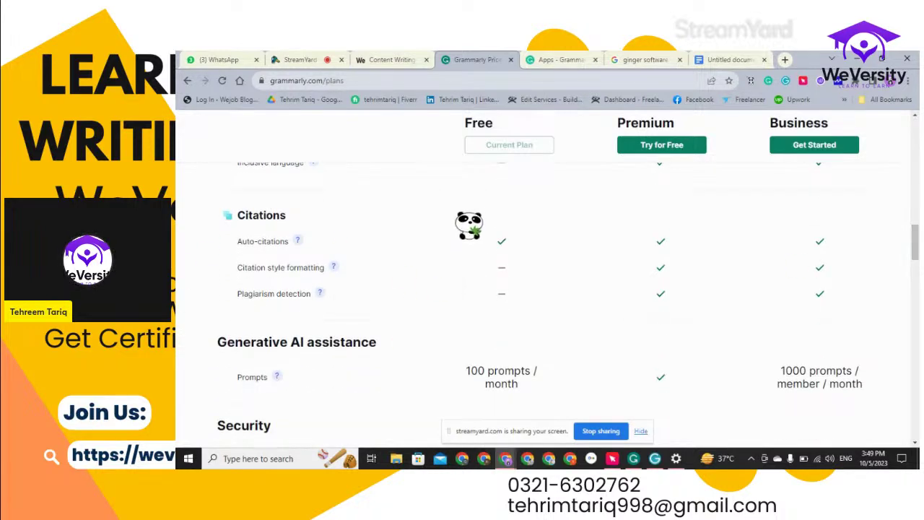
pyautogui.scroll(-1, 472, 238)
pyautogui.scroll(-10, 470, 242)
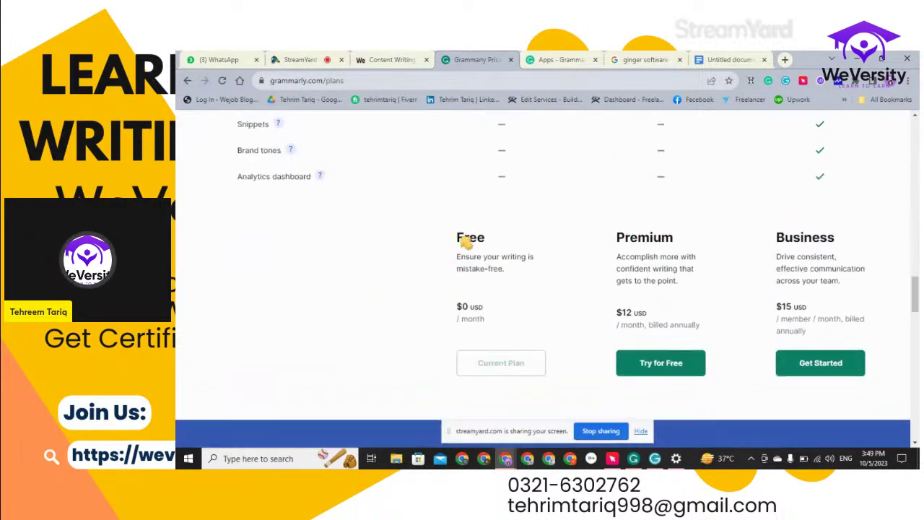
pyautogui.scroll(9, 467, 244)
pyautogui.scroll(15, 466, 243)
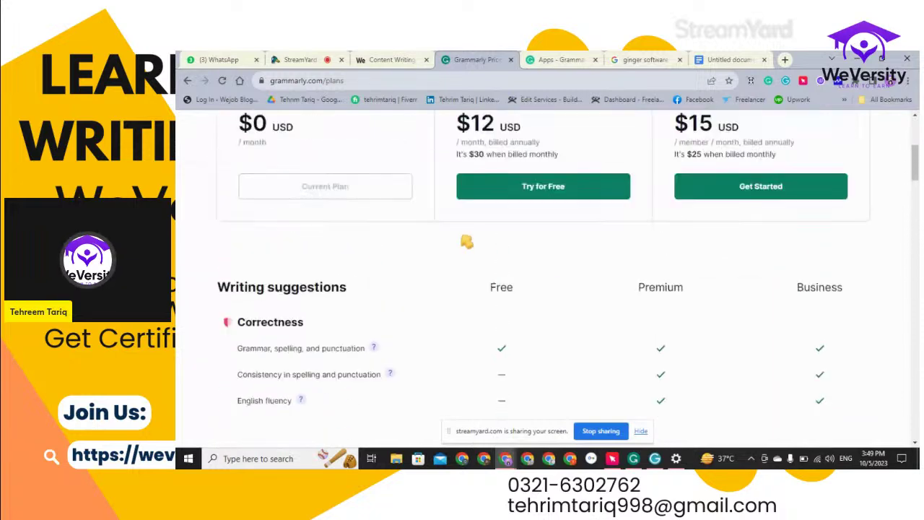
pyautogui.scroll(2, 466, 242)
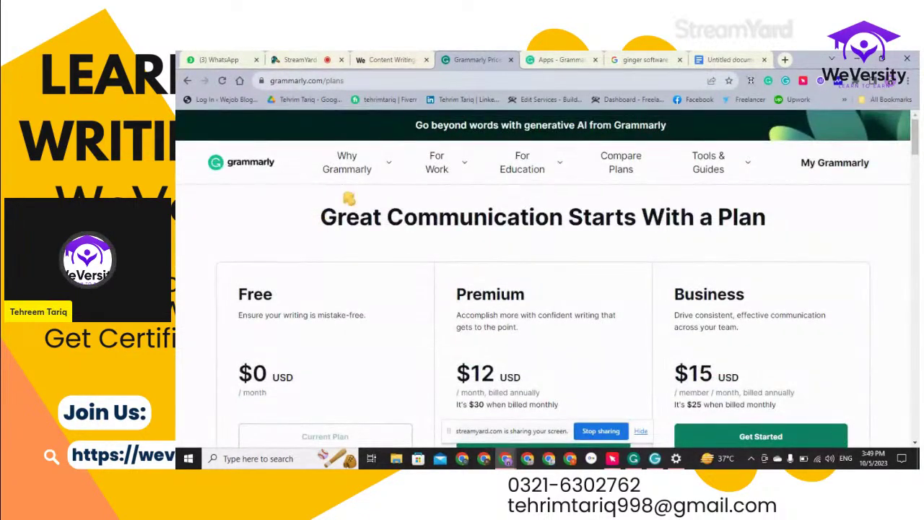
pyautogui.scroll(-10, 802, 253)
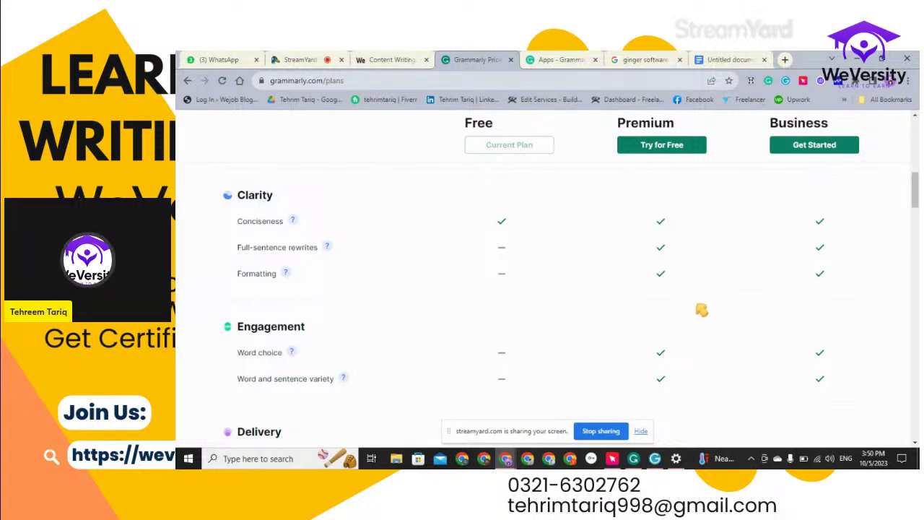
pyautogui.scroll(10, 702, 310)
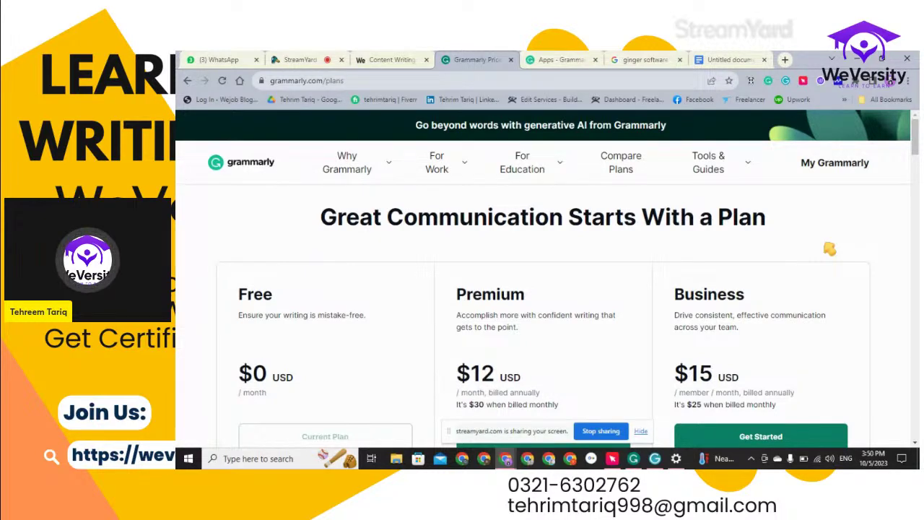
pyautogui.scroll(-4, 830, 245)
pyautogui.scroll(4, 832, 238)
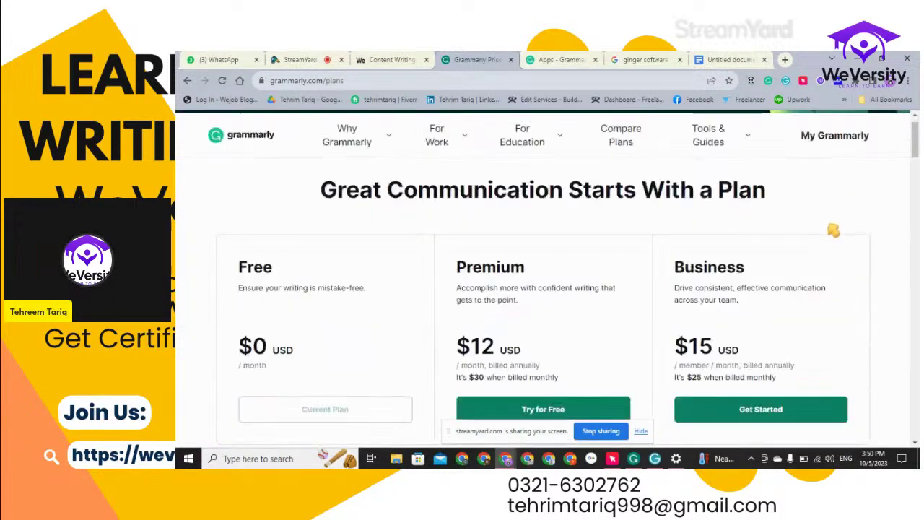
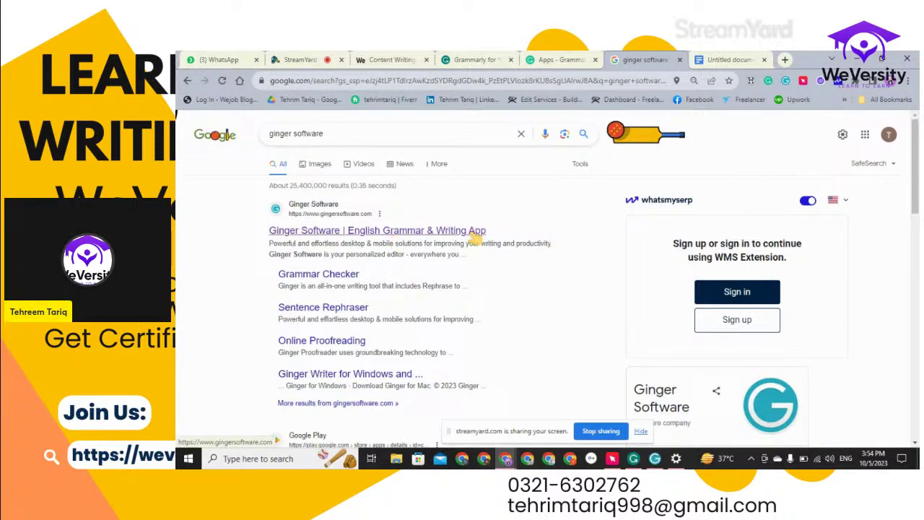
# Launch Ginger Writer from the taskbar, then switch to the Untitled Google Docs document.
pyautogui.scroll(-2, 574, 270)
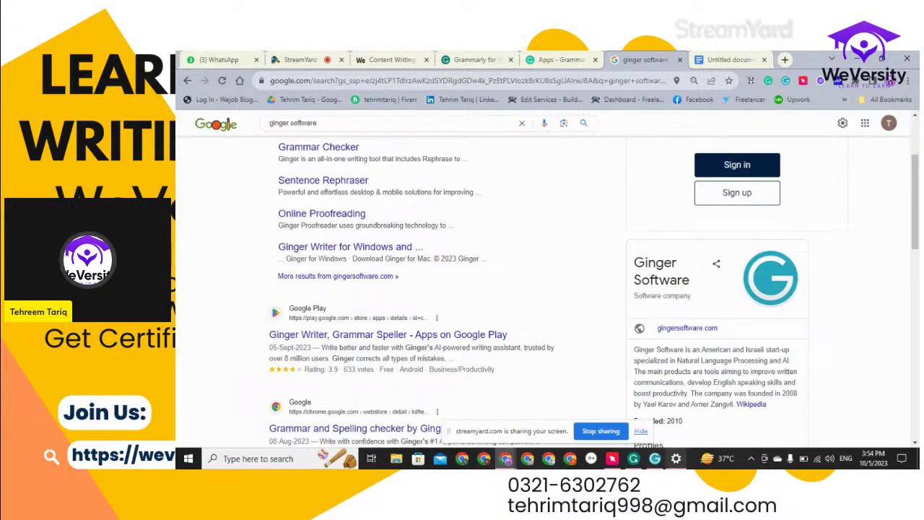
pyautogui.click(655, 460)
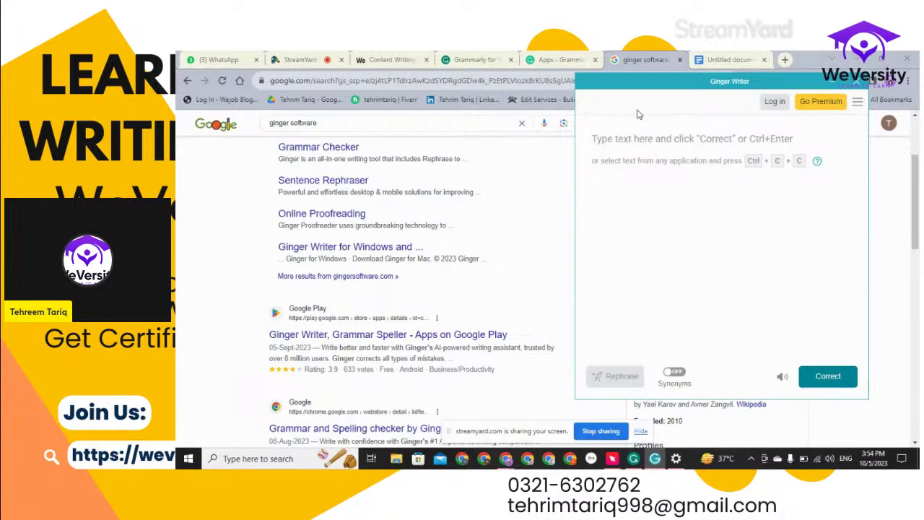
pyautogui.click(757, 55)
# Select the name-introduction sentence in the doc and paste it into Ginger Writer's text box.
pyautogui.moveTo(456, 224); pyautogui.dragTo(326, 223)
pyautogui.hotkey('ctrl', 'c')
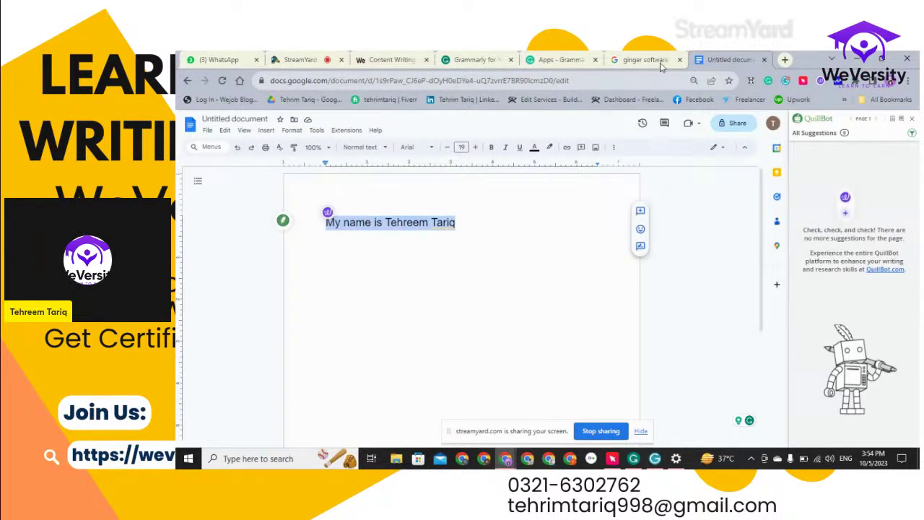
pyautogui.click(655, 457)
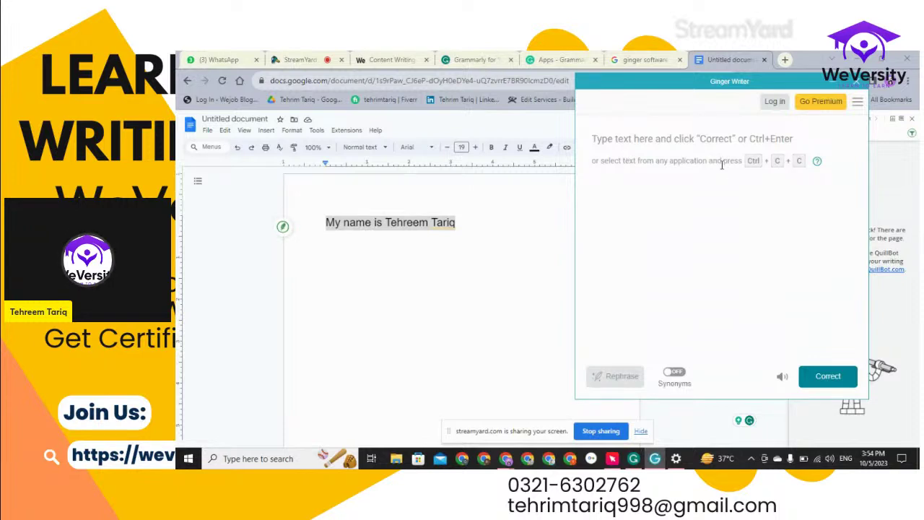
pyautogui.click(653, 139)
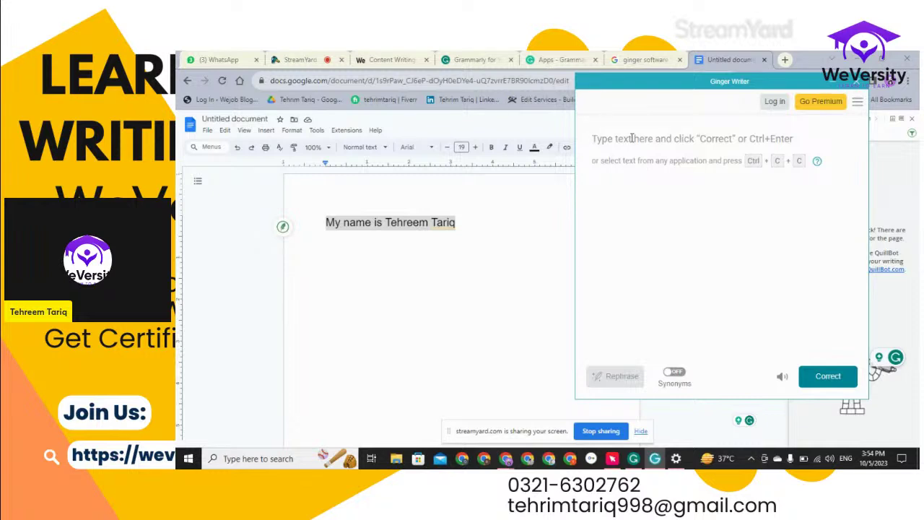
pyautogui.hotkey('ctrl', 'v')
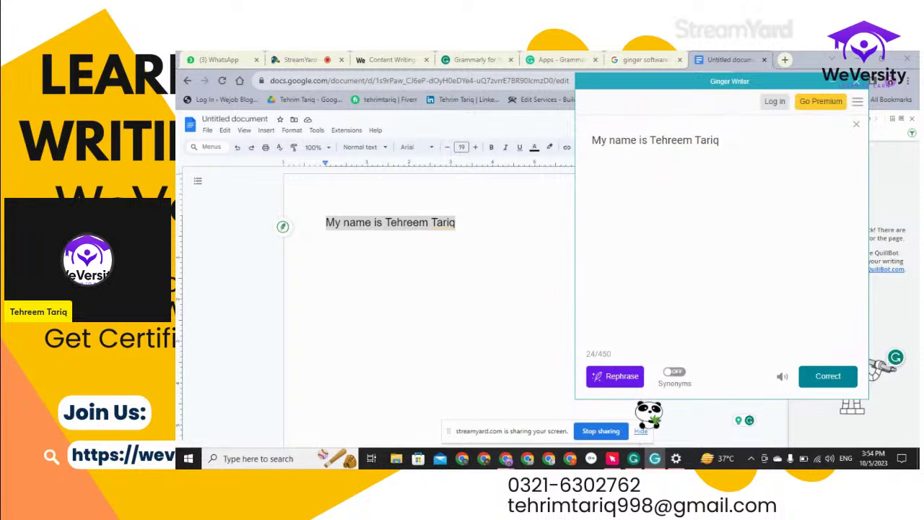
pyautogui.click(599, 378)
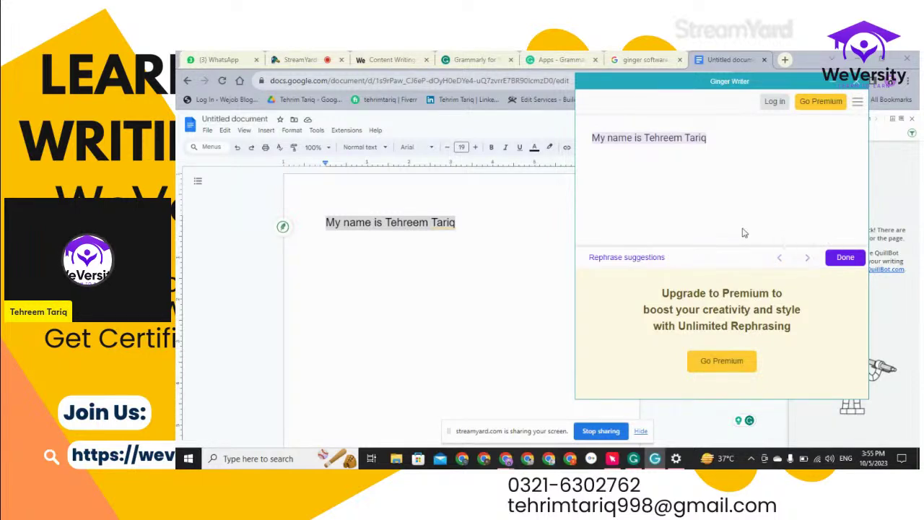
pyautogui.click(718, 144)
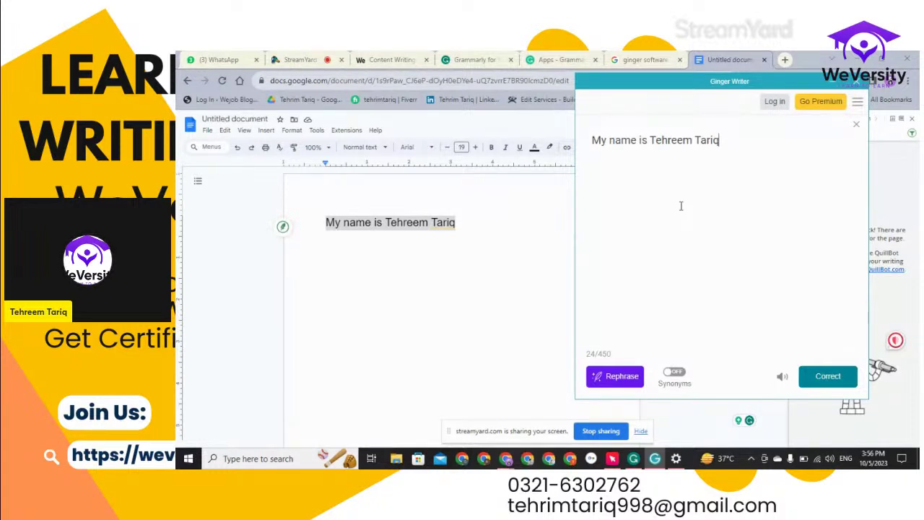
# Close the Ginger Writer window and stop the StreamYard screen share.
pyautogui.click(858, 85)
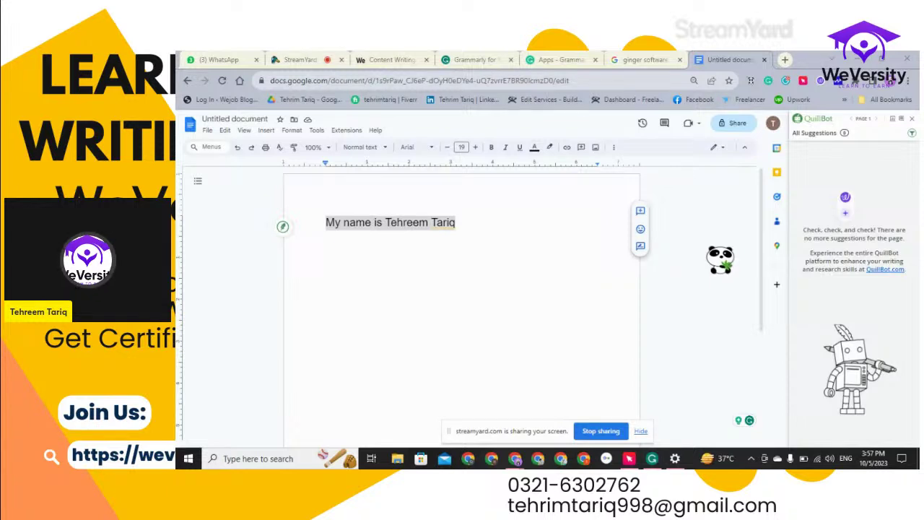
pyautogui.click(605, 432)
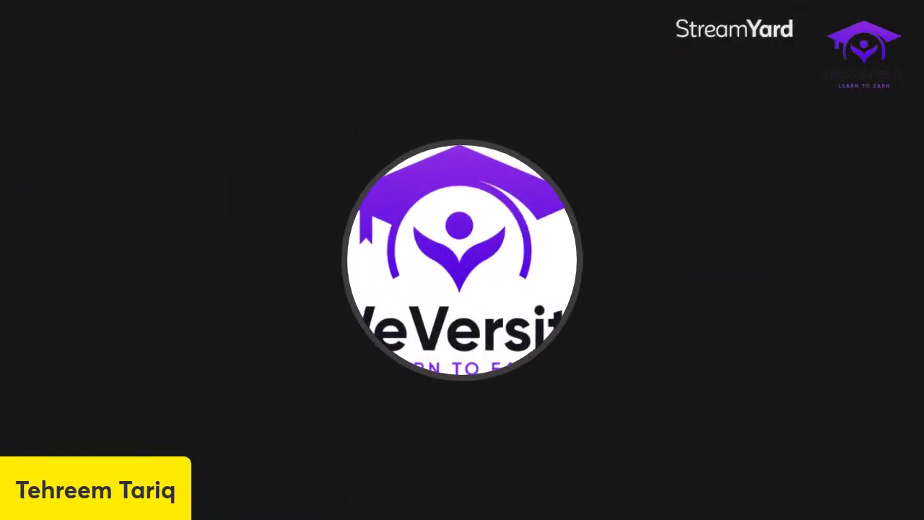